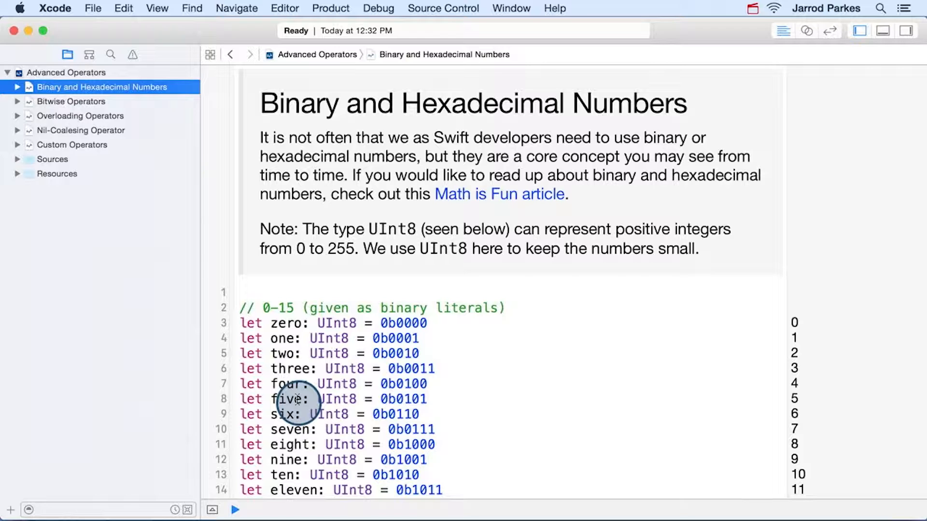
pyautogui.scroll(-4, 502, 370)
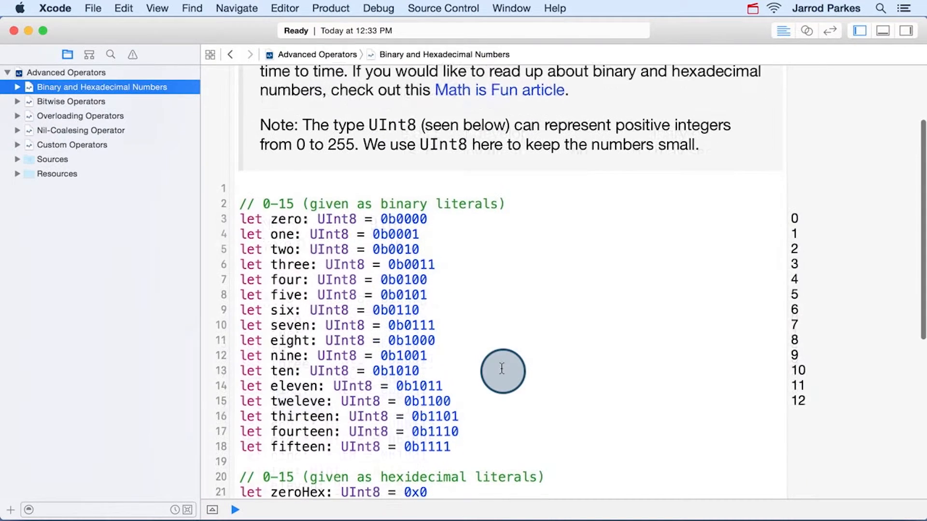
pyautogui.scroll(-1, 501, 370)
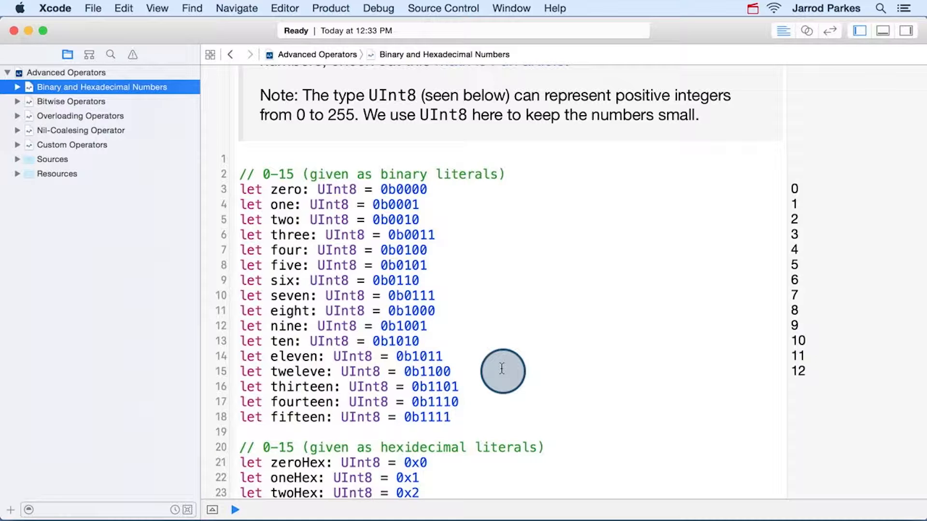
# - Refresh the playground so the binary constants show results 0 through 15 in the sidebar
pyautogui.click(382, 189)
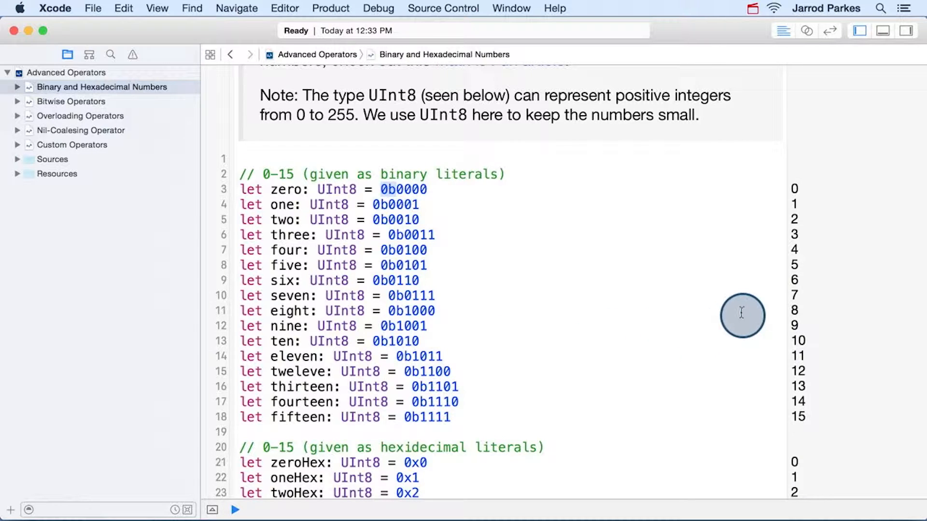
pyautogui.scroll(-5, 840, 290)
# - Bring the hexadecimal literals 0x0–0xF into view and briefly highlight 0x0 on line 21
pyautogui.click(669, 372)
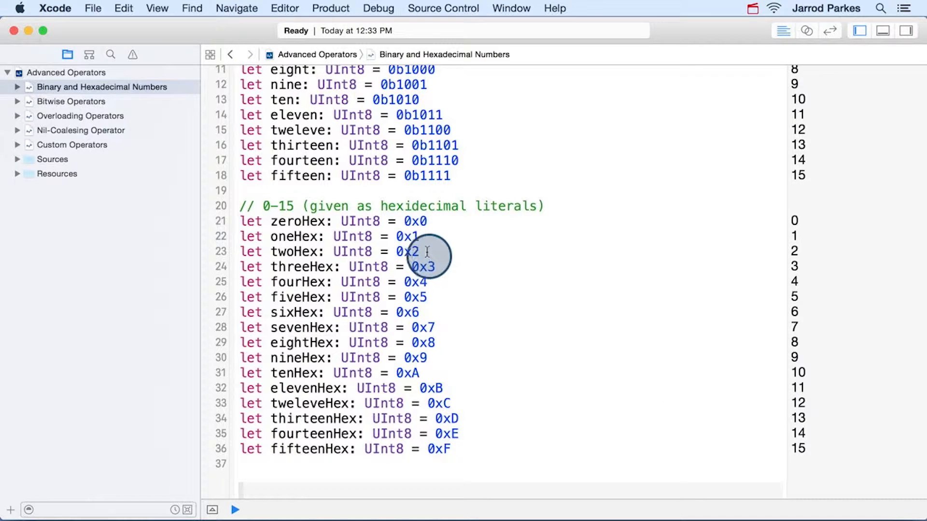
pyautogui.doubleClick(415, 220)
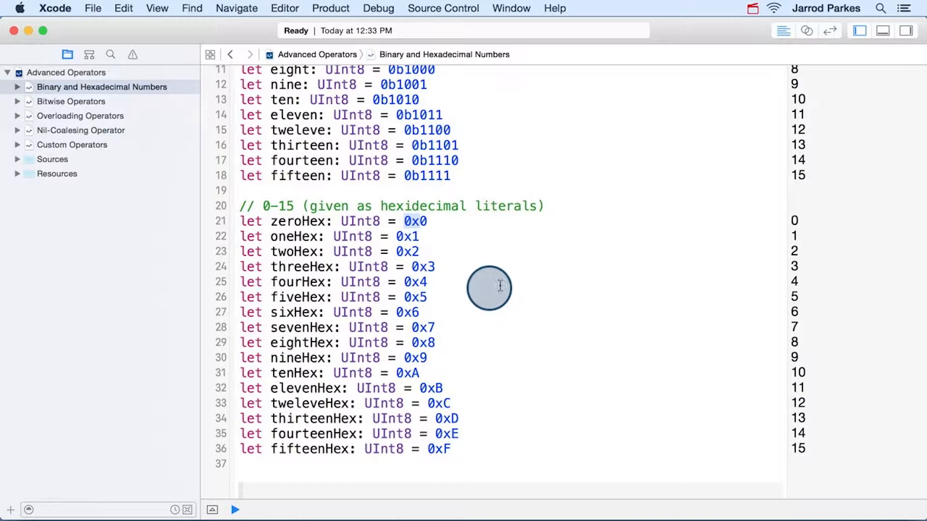
pyautogui.click(695, 342)
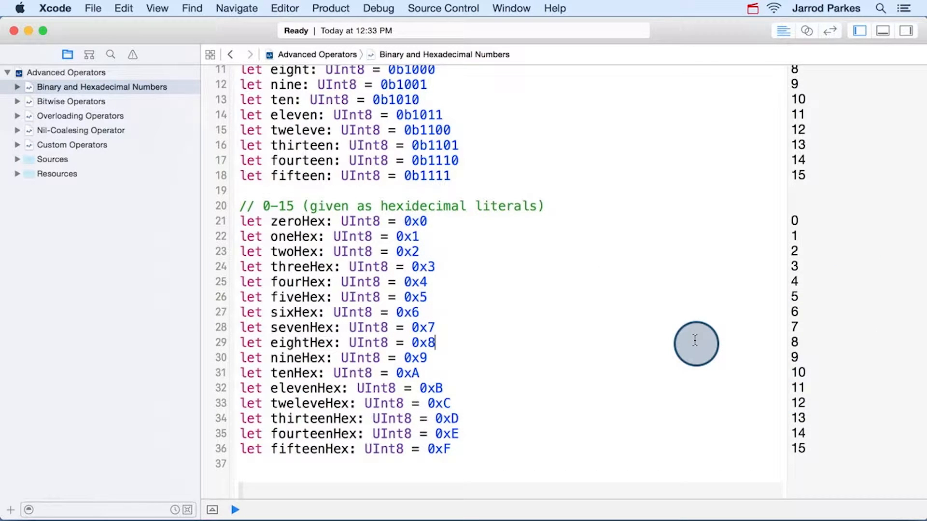
pyautogui.scroll(10, 473, 324)
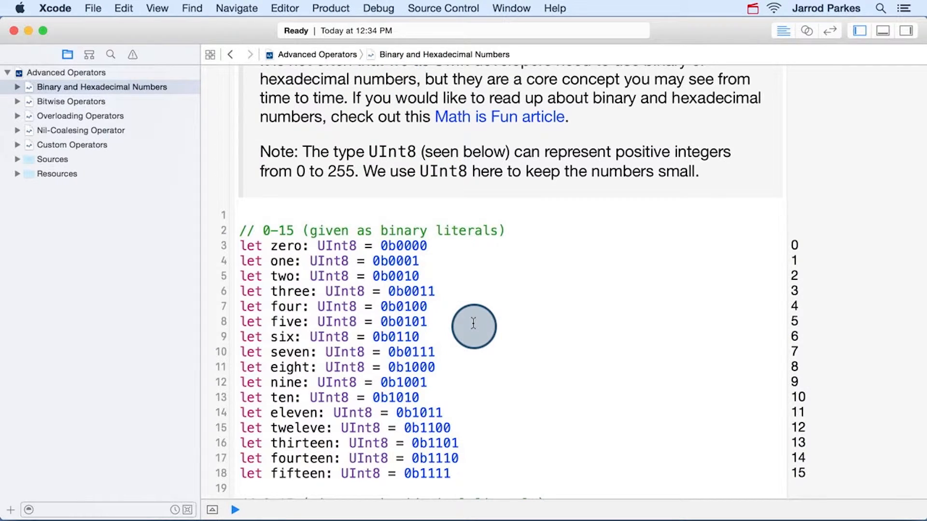